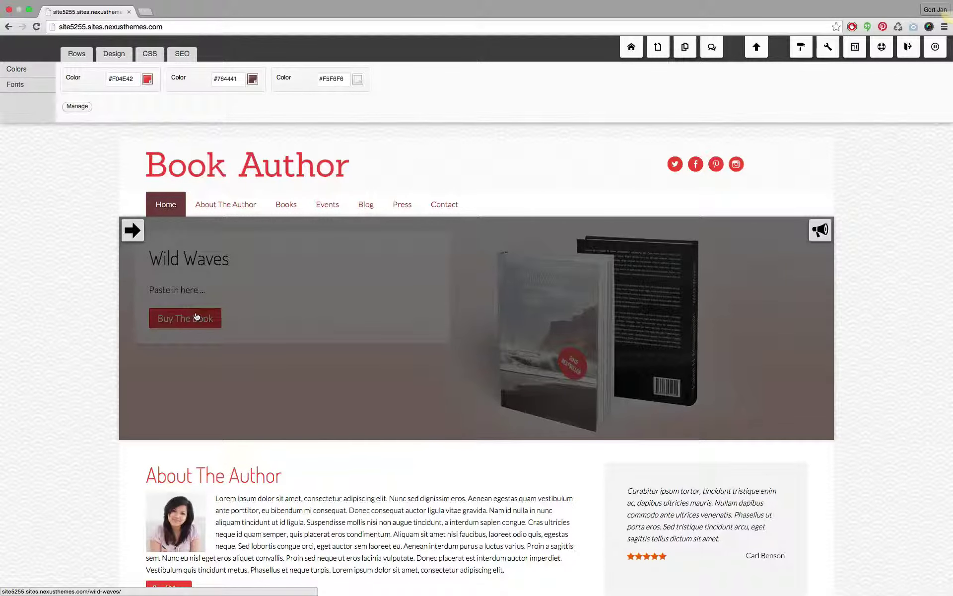
Switch from the site editor to the Word document containing the Lorem ipsum paragraph
{"action": "key", "text": "ctrl+Right"}
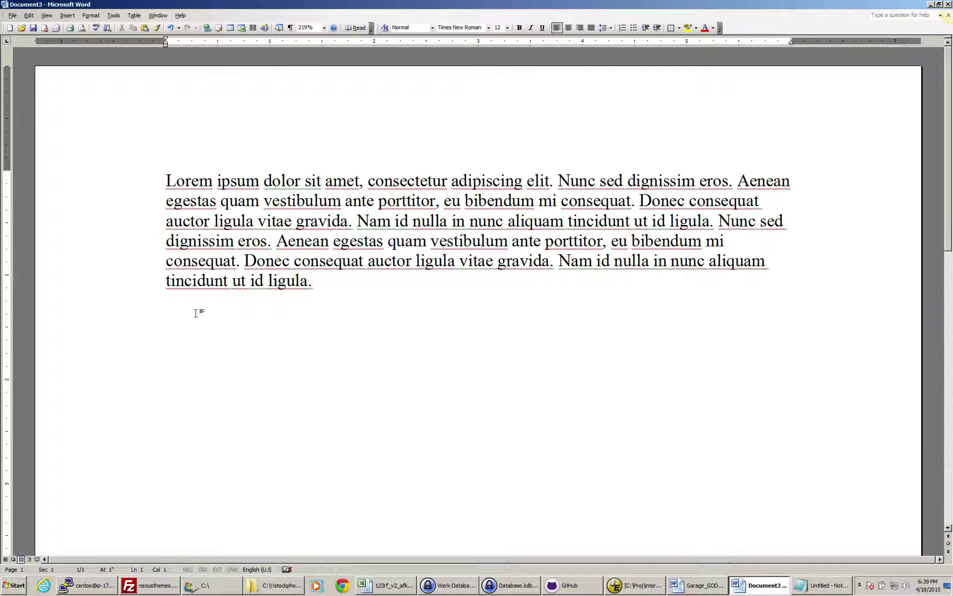
Select the whole Lorem ipsum paragraph so it is ready to copy into the hero section
{"action": "key", "text": "ctrl+a"}
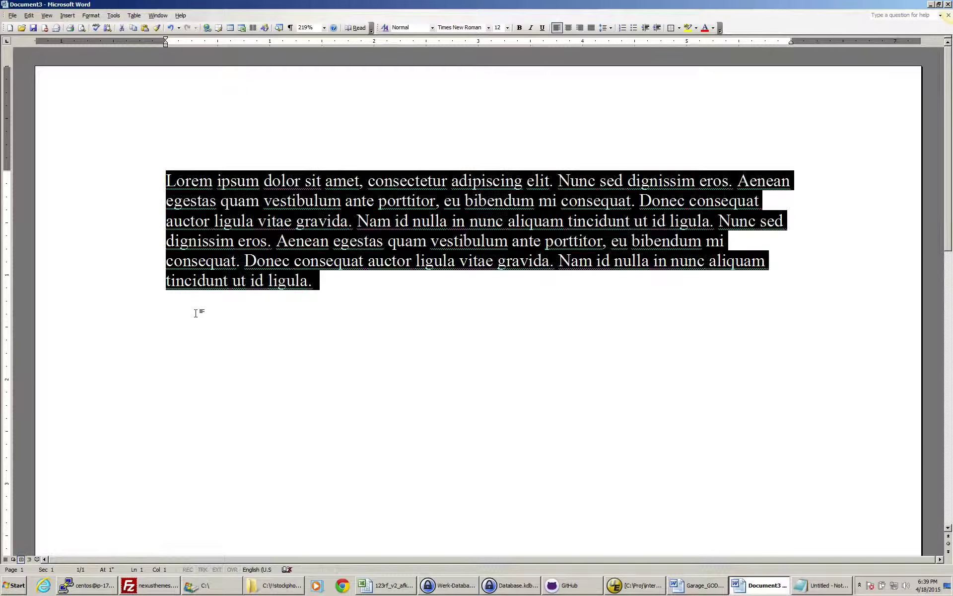
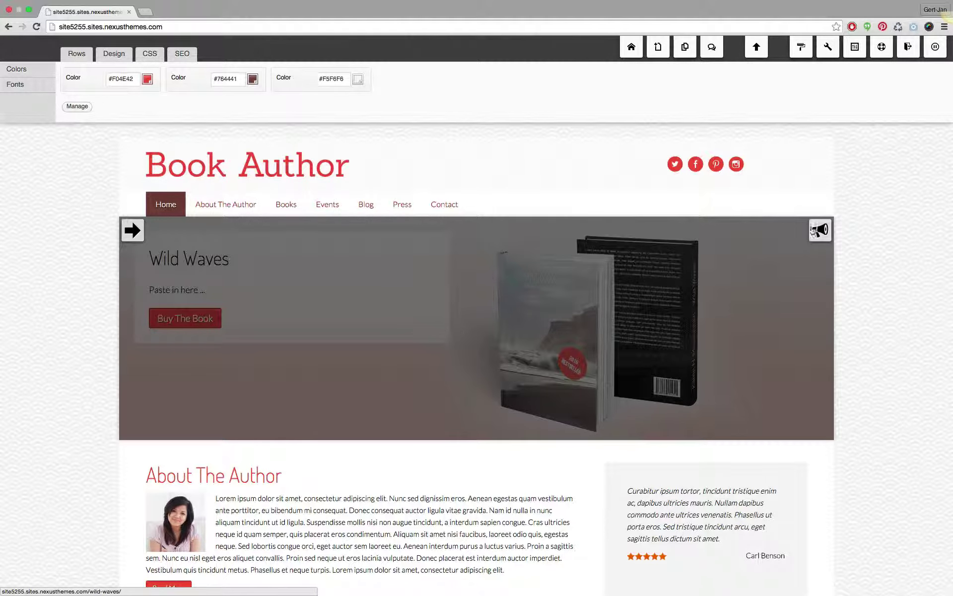
Bring up the Callout editor for the Wild Waves banner
{"action": "left_click", "coordinate": [819, 230]}
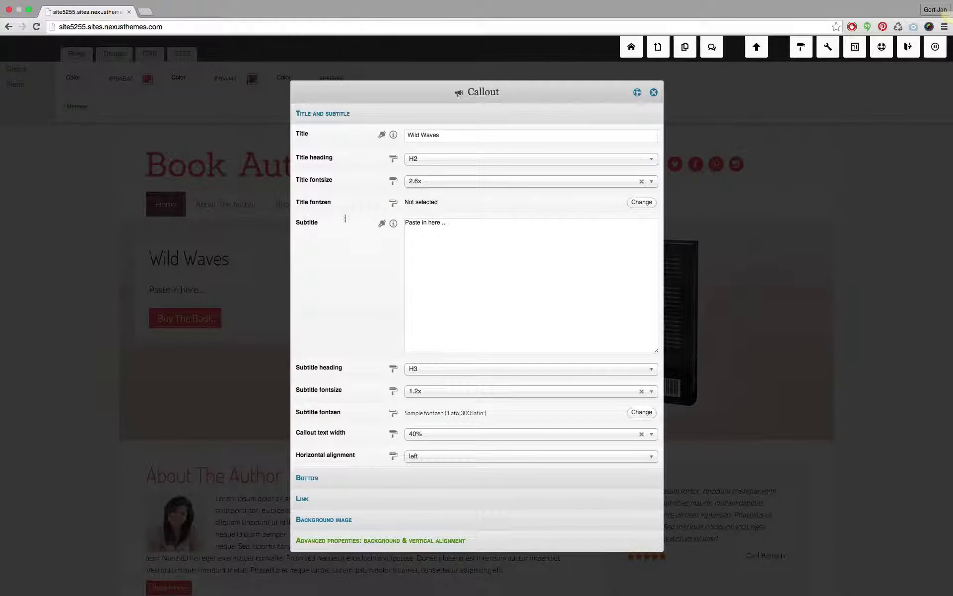
Replace the 'Paste in here ...' subtitle with the copied Lorem ipsum paragraph
{"action": "left_click", "coordinate": [465, 234]}
{"action": "left_click_drag", "start_coordinate": [450, 222], "coordinate": [393, 219]}
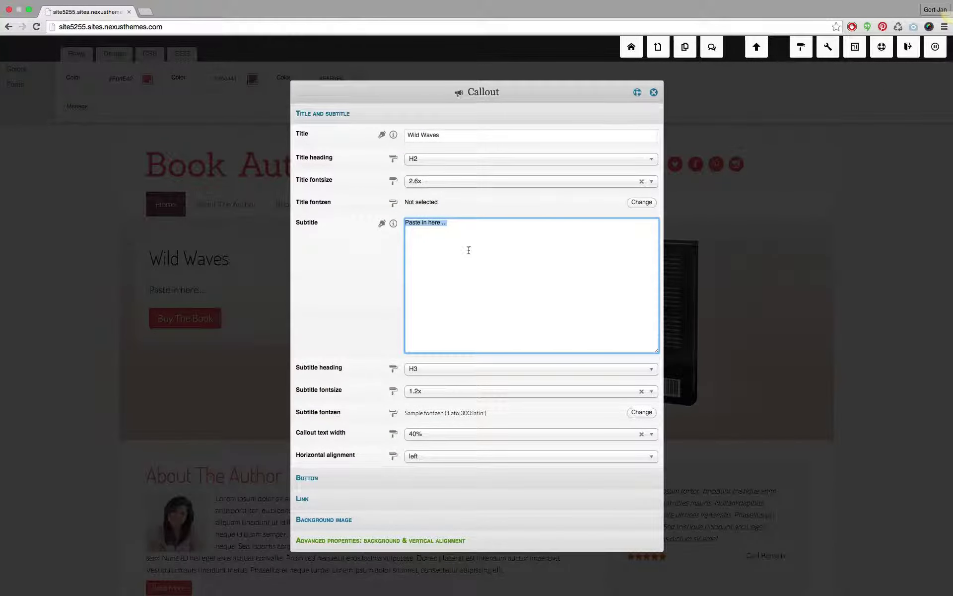
{"action": "key", "text": "BackSpace"}
{"action": "type", "text": "Lorem ipsum dolor sit amet, consectetur adipiscing elit. Nunc sed dignissim eros. Aenean egestas quam vestibulum ante porttitor, eu bibendum mi consequat. Donec consequat auctor ligula vitae gravida. Nam id nulla in nunc aliquam tincidunt ut id ligula. Nunc sed dignissim eros. Aenean egestas quam vestibulum ante porttitor, eu bibendum mi consequat. Donec consequat auctor ligula vitae gravida. Nam id nulla in nunc aliquam tincidunt ut id ligula."}
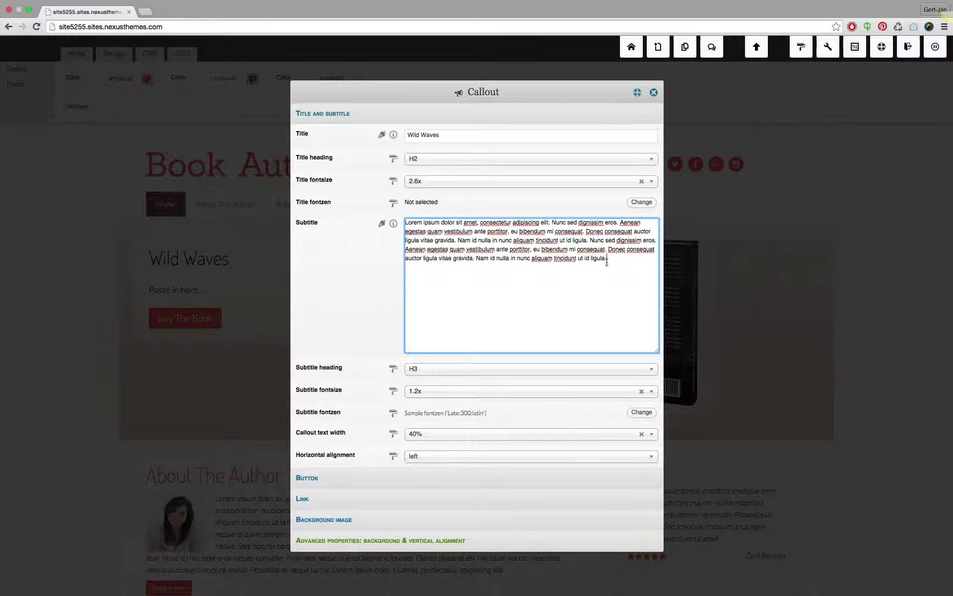
{"action": "left_click_drag", "start_coordinate": [608, 262], "coordinate": [400, 195]}
{"action": "key", "text": "ctrl+c"}
{"action": "left_click", "coordinate": [476, 278]}
{"action": "scroll", "coordinate": [514, 263], "scroll_direction": "down", "scroll_amount": 2}
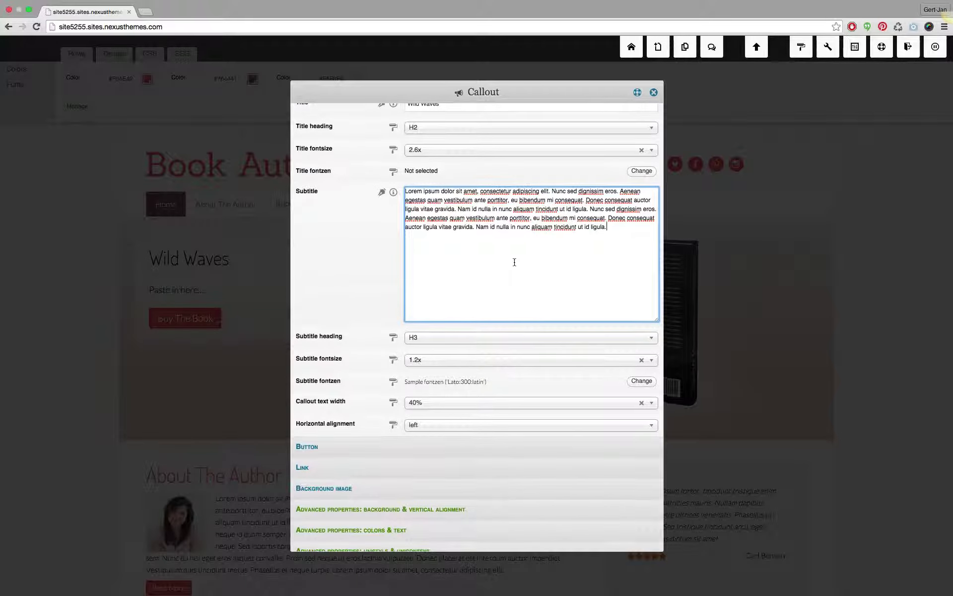
{"action": "scroll", "coordinate": [514, 262], "scroll_direction": "down", "scroll_amount": 3}
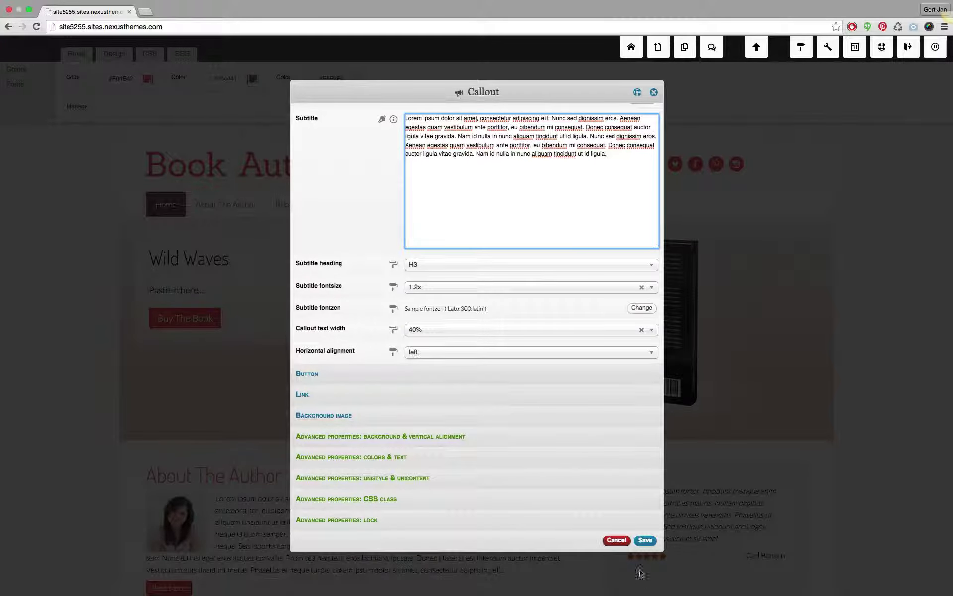
Save the callout so the homepage shows the Lorem ipsum subtitle
{"action": "left_click", "coordinate": [645, 541]}
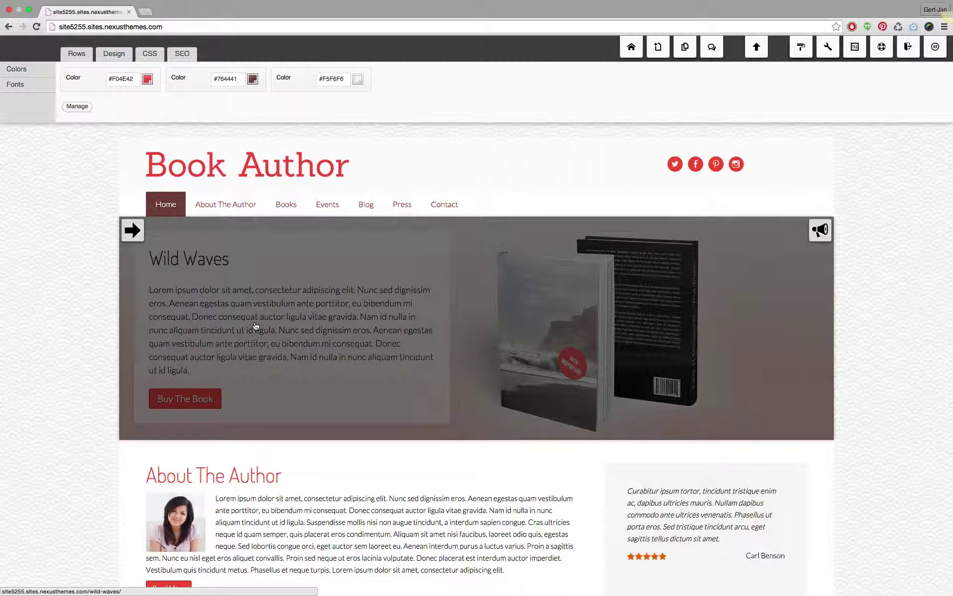
{"action": "scroll", "coordinate": [255, 326], "scroll_direction": "down", "scroll_amount": 3}
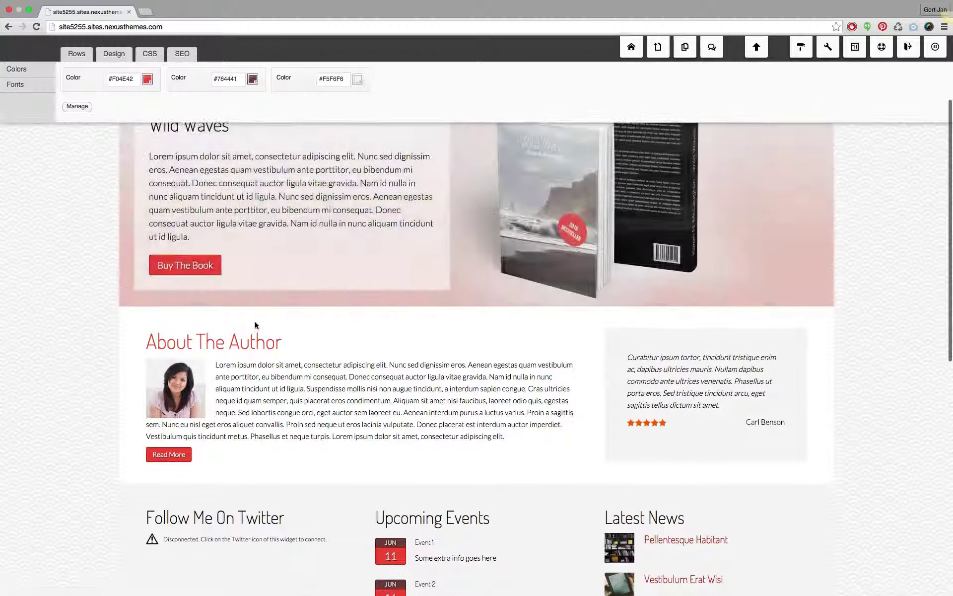
{"action": "mouse_move", "coordinate": [362, 394]}
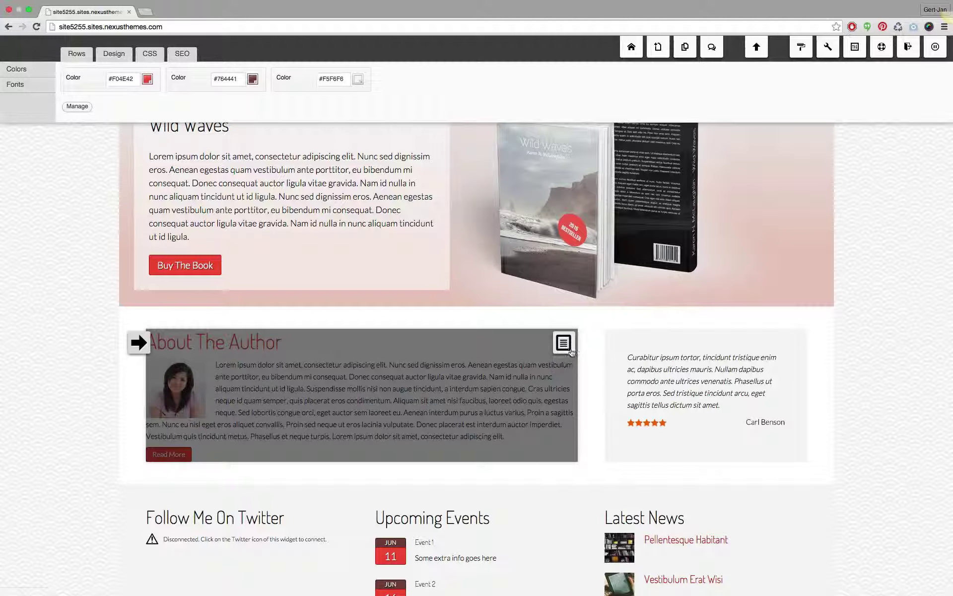
Replace the About The Author body with the plain-text Lorem ipsum paragraph and save
{"action": "left_click", "coordinate": [563, 344]}
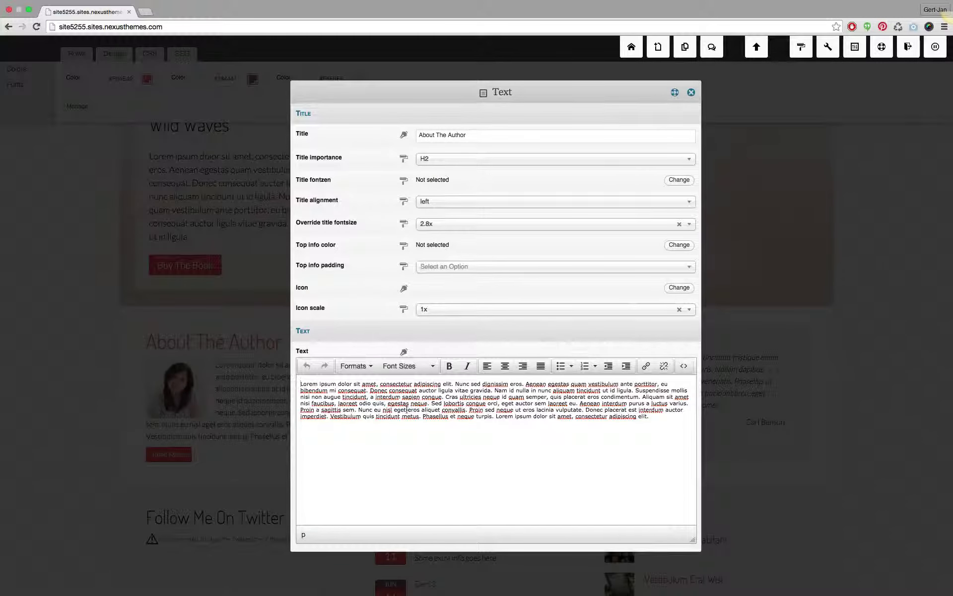
{"action": "key", "text": "super+a"}
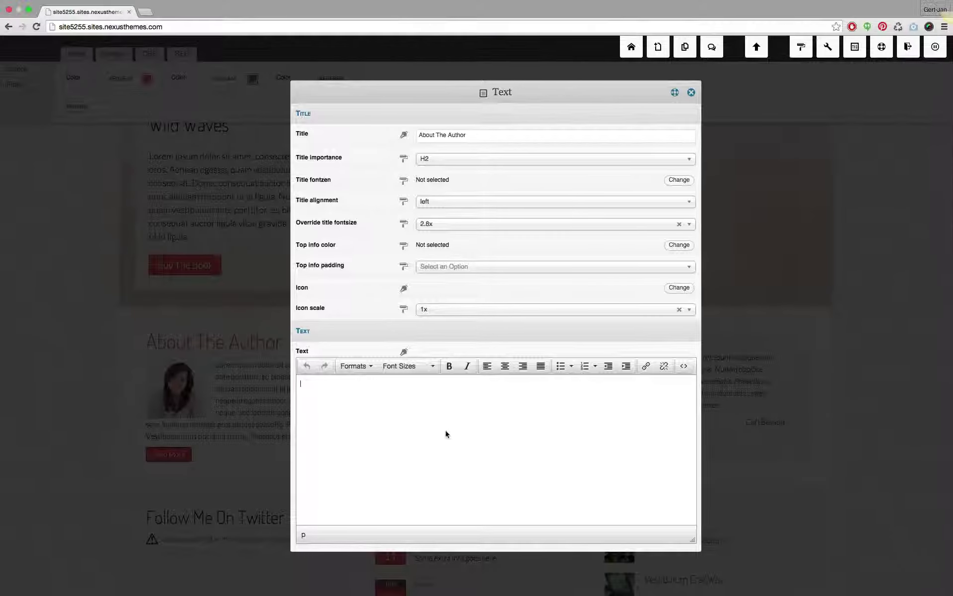
{"action": "key", "text": "ctrl+v"}
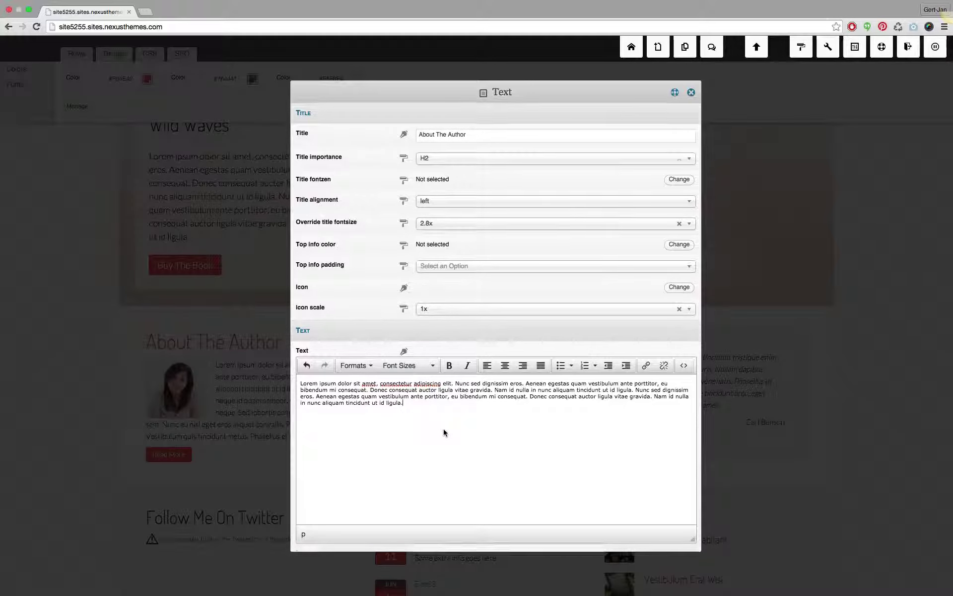
{"action": "scroll", "coordinate": [443, 429], "scroll_direction": "down", "scroll_amount": 5}
{"action": "left_click", "coordinate": [684, 546]}
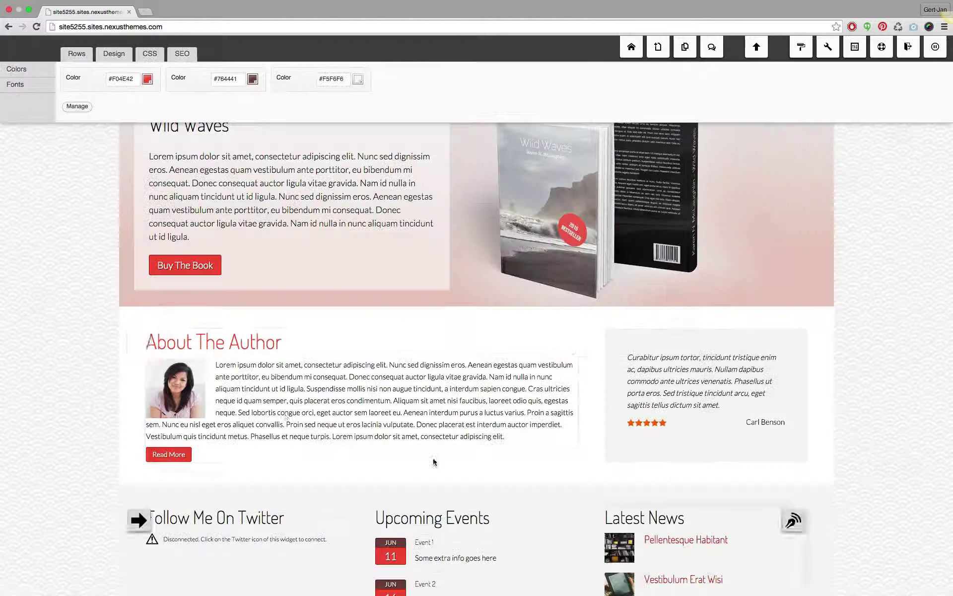